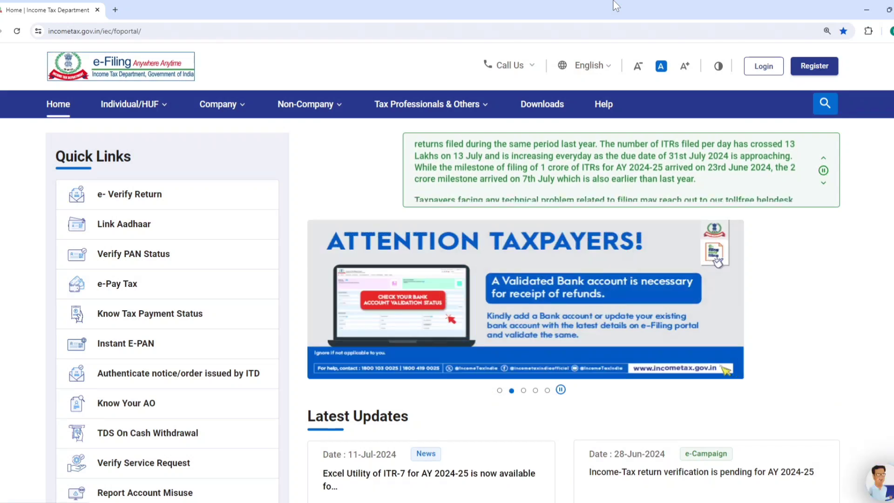
# Step: Open the portal's login page, and bring up the pre-login e-Pay Tax form in a second browser tab
pyautogui.click(759, 68)
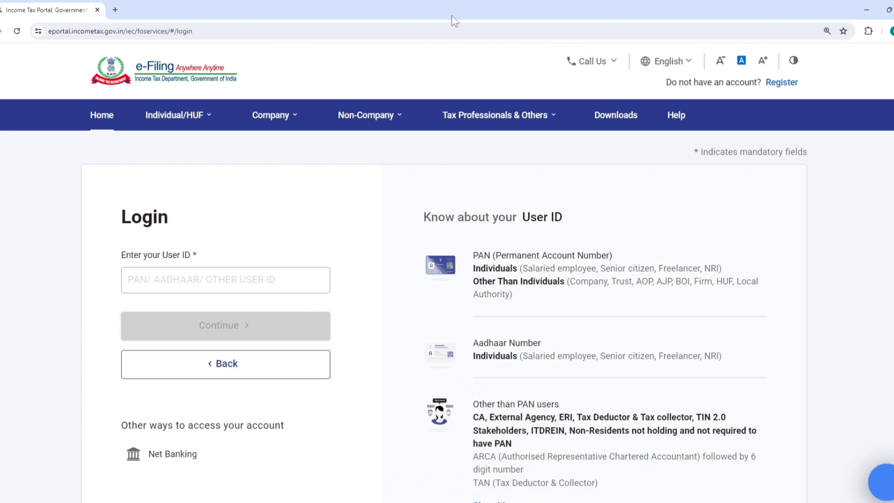
pyautogui.click(118, 9)
pyautogui.click(206, 49)
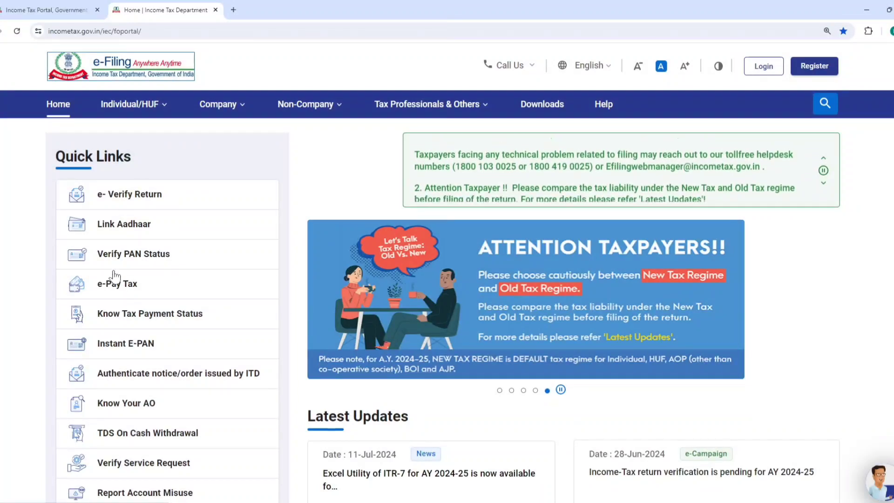
pyautogui.click(110, 284)
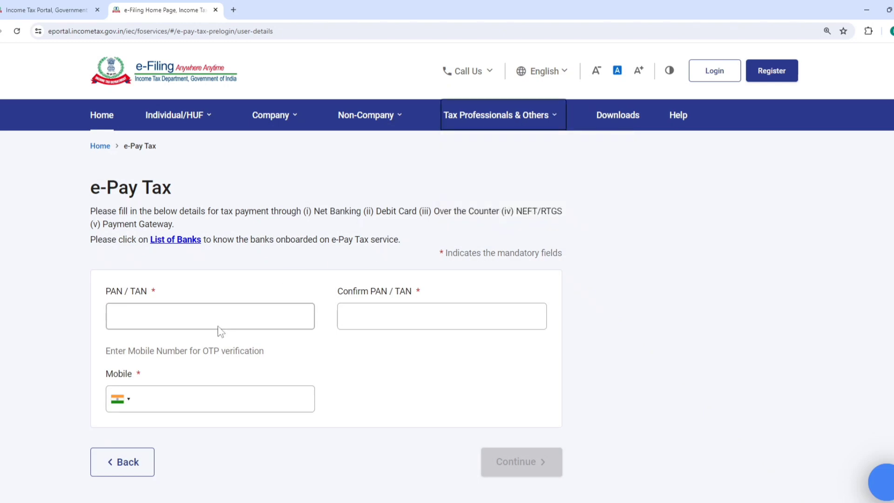
pyautogui.click(218, 325)
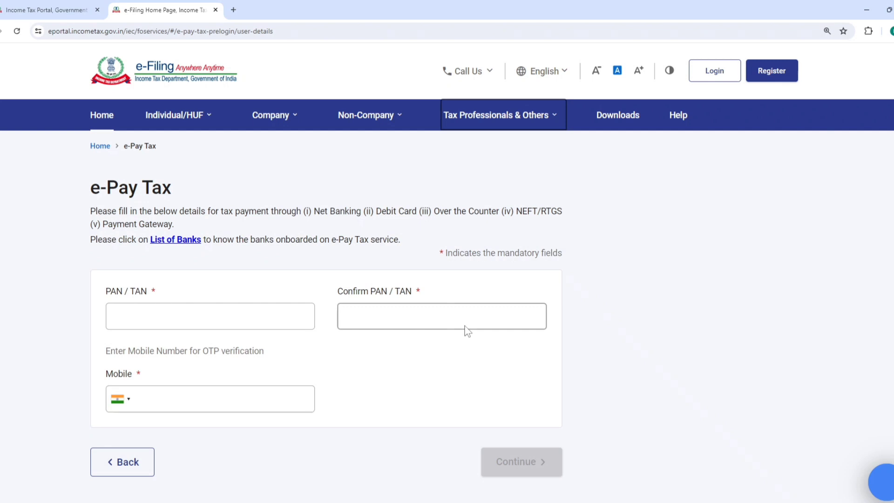
# Step: Return to the portal's login page and log in to the taxpayer account with its user ID
pyautogui.moveTo(177, 115)
pyautogui.click(142, 146)
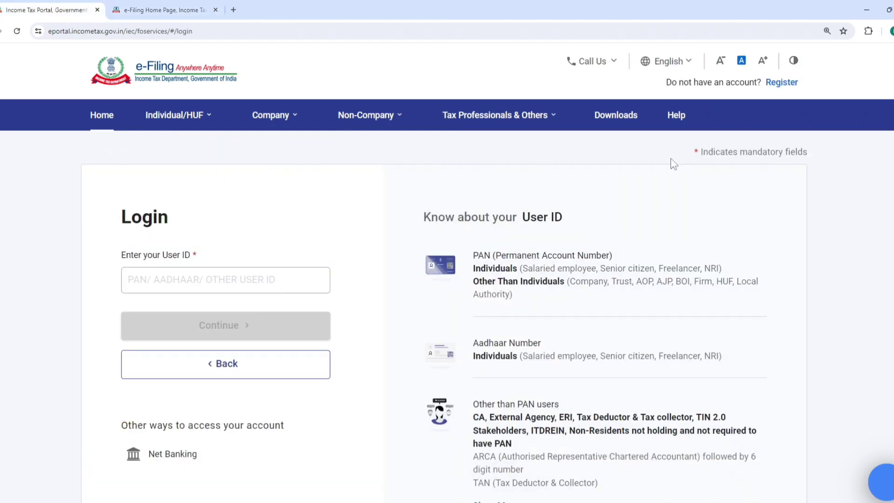
pyautogui.click(248, 281)
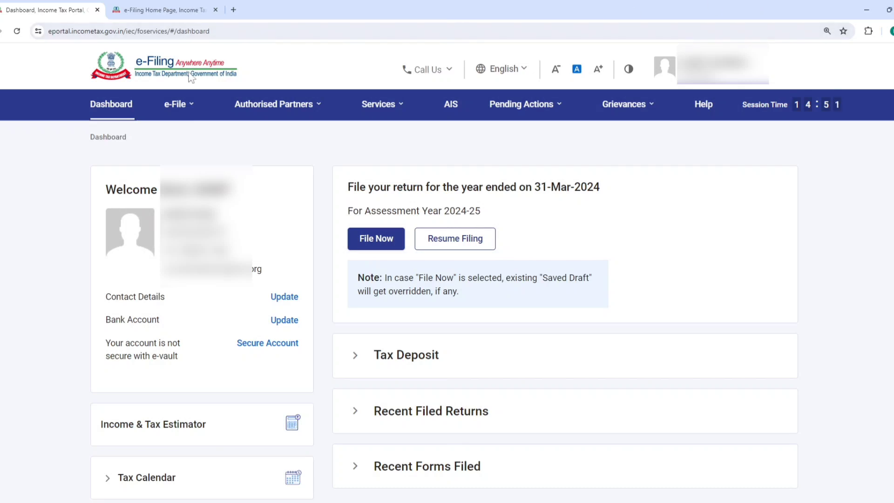
# Step: Start a new e-Pay Tax payment, read the full description of the Income Tax category, and proceed with it
pyautogui.click(185, 105)
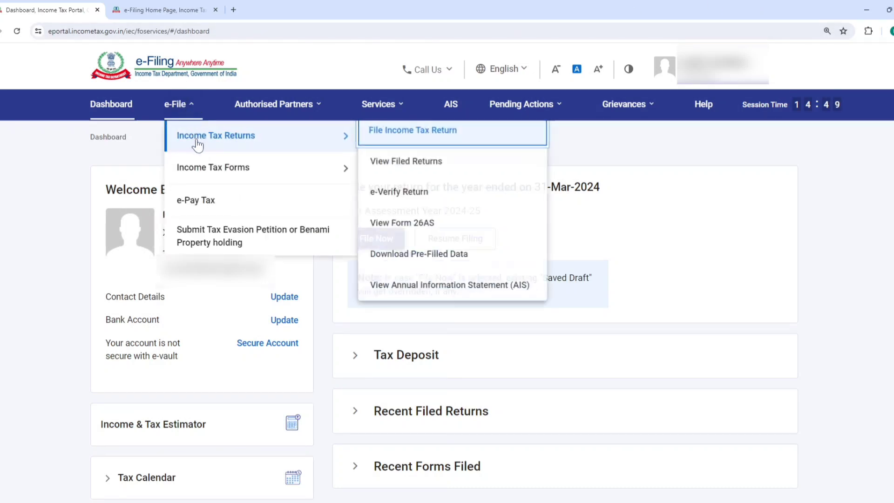
pyautogui.click(203, 201)
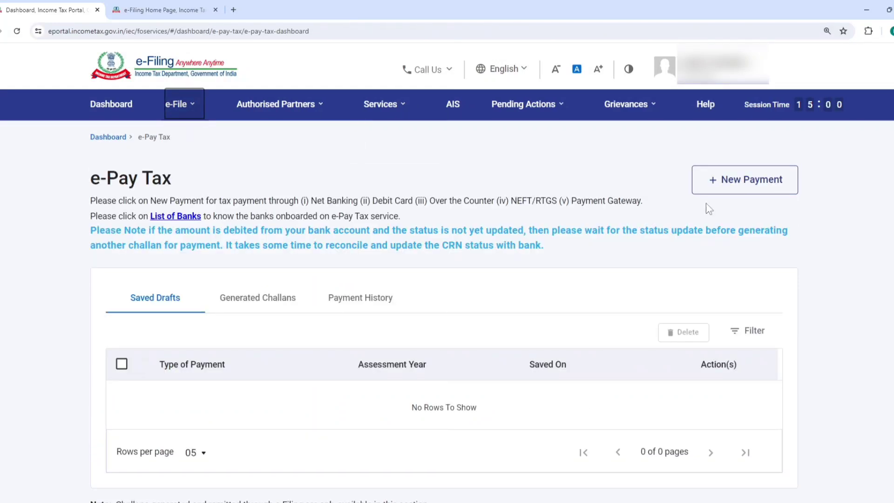
pyautogui.click(747, 190)
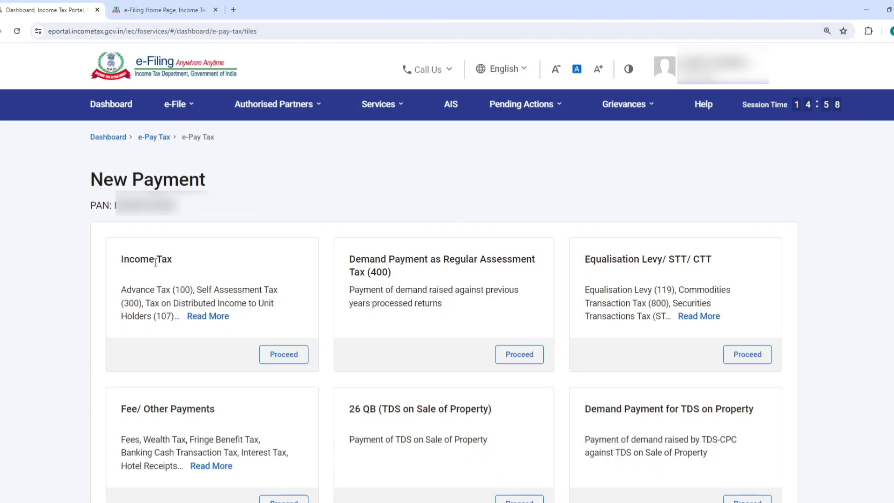
pyautogui.moveTo(122, 257); pyautogui.dragTo(169, 259)
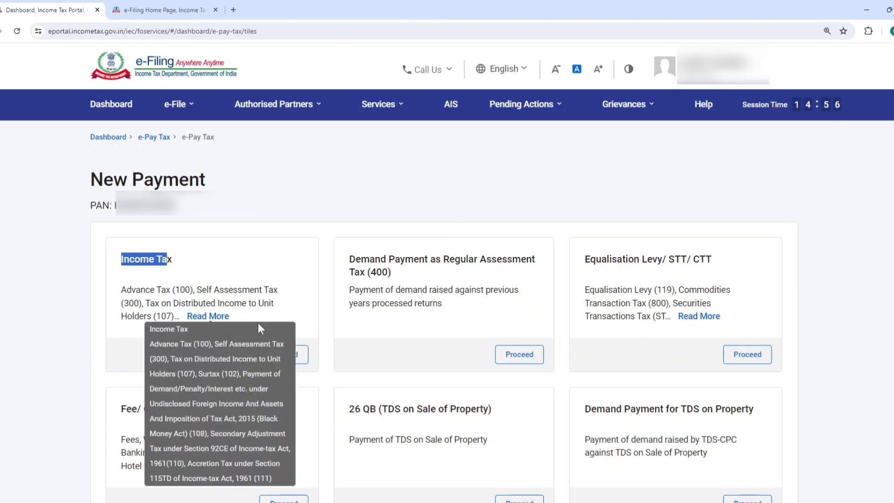
pyautogui.click(199, 318)
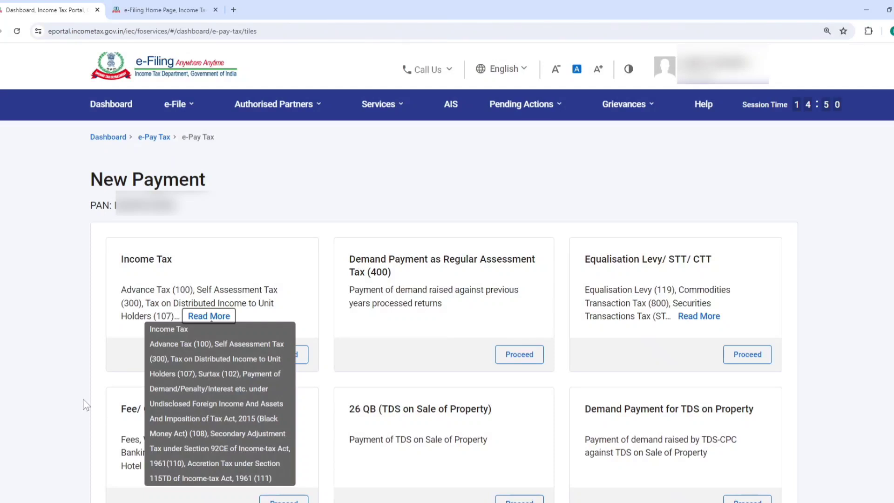
pyautogui.click(282, 361)
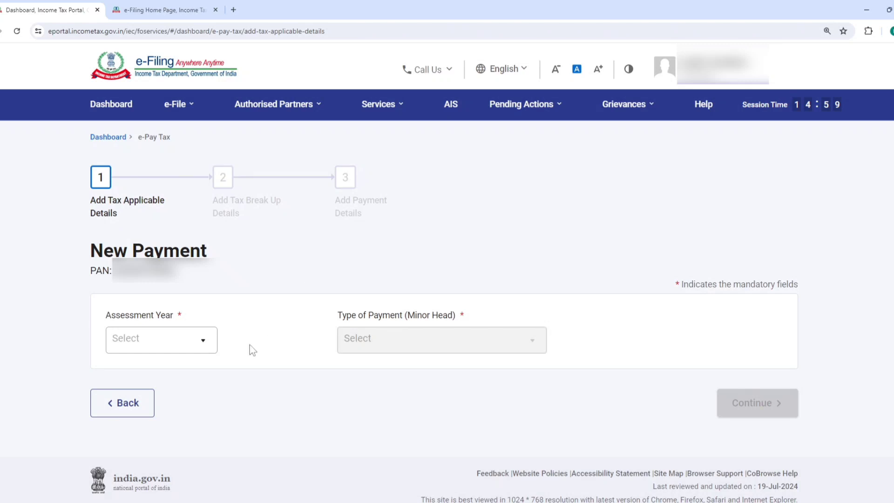
# Step: Try assessment year 2025-26 and view the types of payment offered for it
pyautogui.click(207, 344)
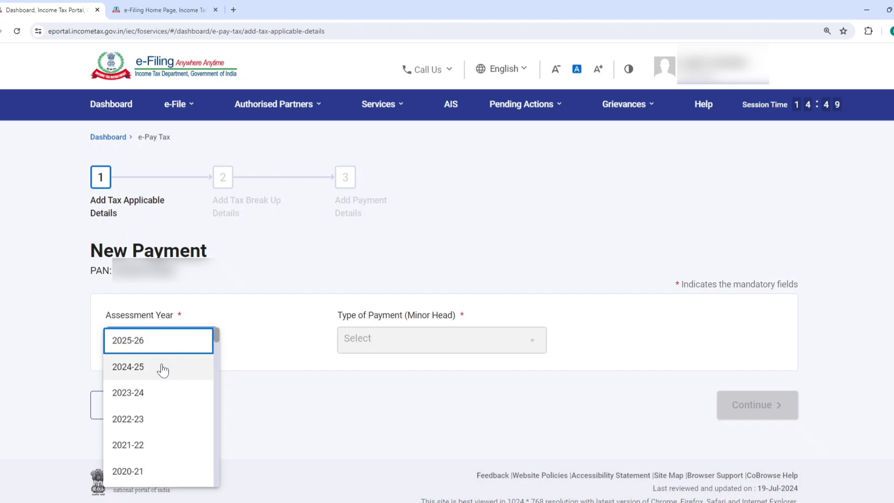
pyautogui.click(163, 346)
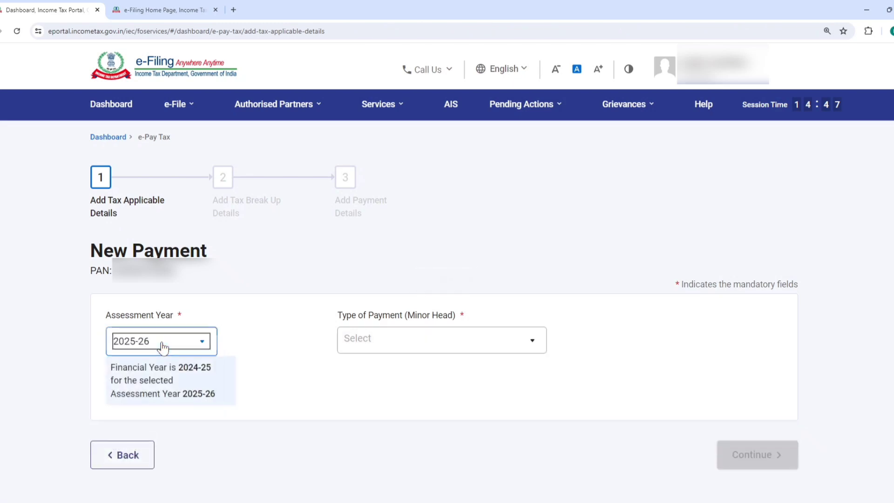
pyautogui.click(380, 348)
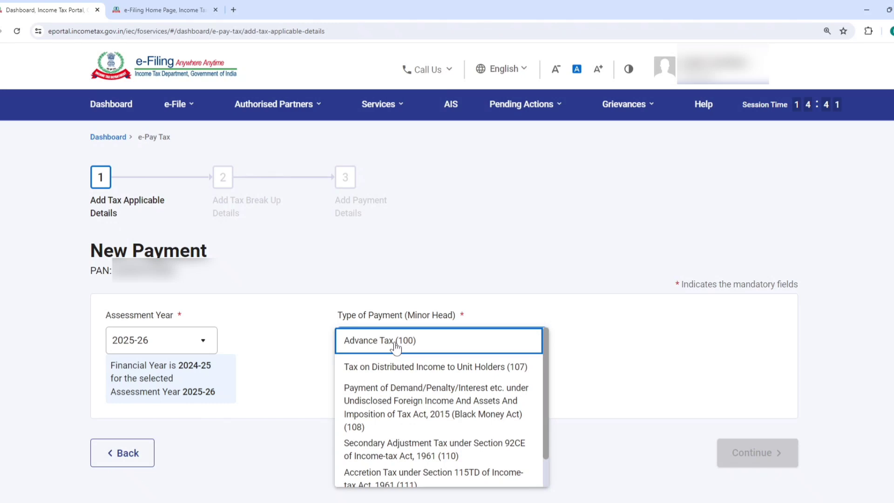
pyautogui.click(168, 339)
# Step: Set the assessment year to 2024-25 and the type of payment to Self-Assessment Tax (300), and continue to the tax breakup
pyautogui.click(164, 347)
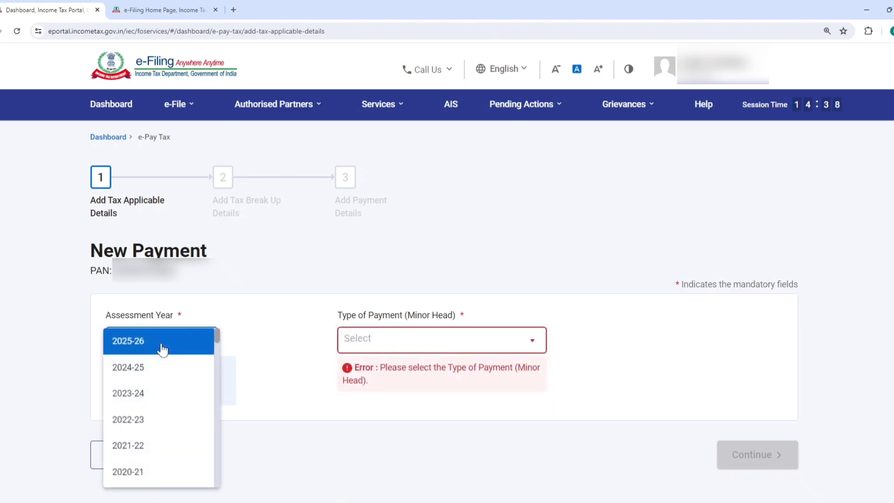
pyautogui.click(148, 374)
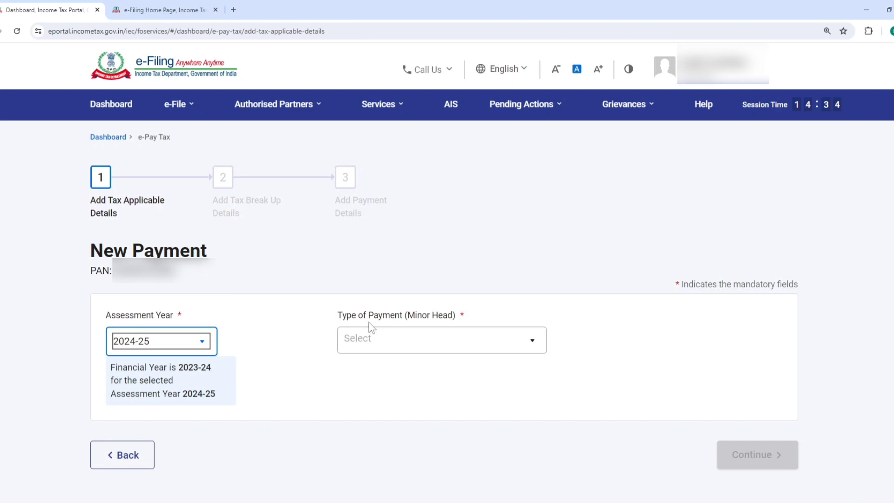
pyautogui.click(373, 341)
pyautogui.click(397, 348)
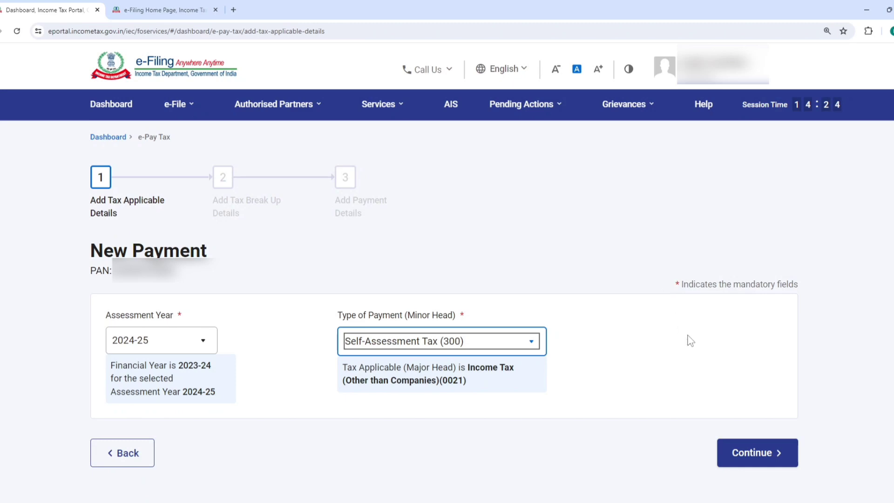
pyautogui.click(756, 450)
# Step: Enter 100 rupees as the tax amount in the tax breakup and continue to the payment details
pyautogui.scroll(-3, 678, 98)
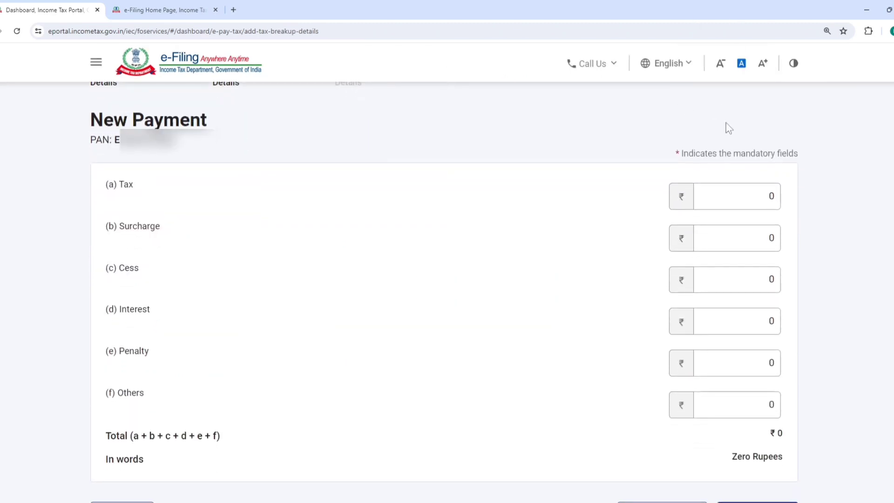
pyautogui.doubleClick(770, 196)
pyautogui.write('100')
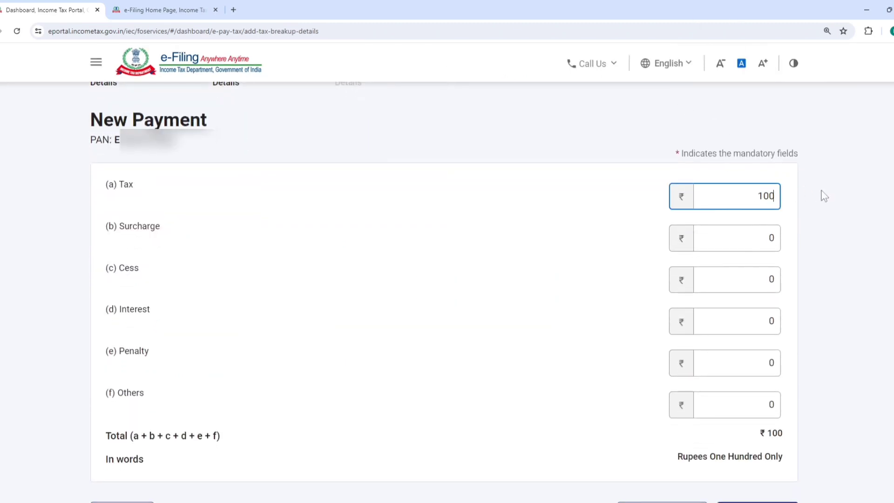
pyautogui.click(579, 143)
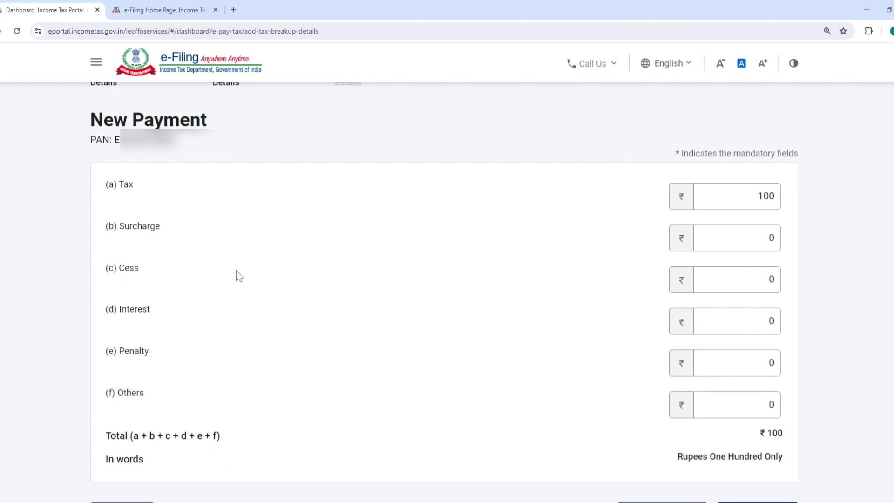
pyautogui.scroll(-1, 419, 328)
pyautogui.click(750, 470)
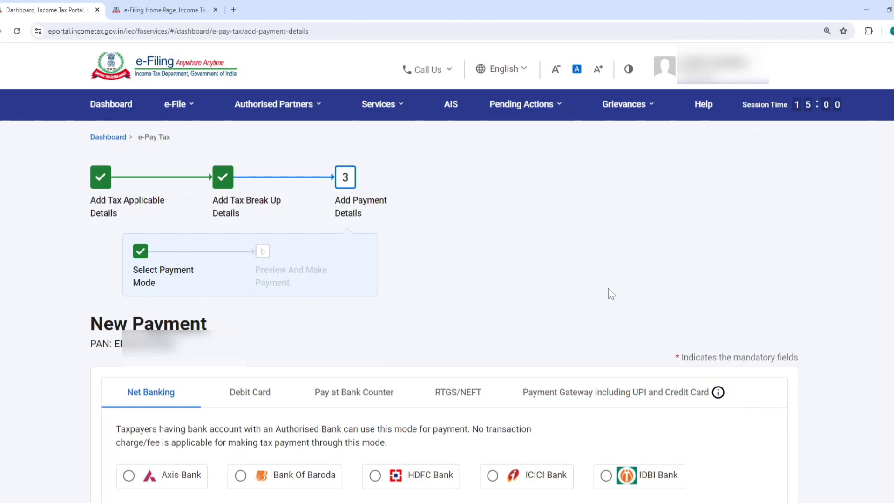
# Step: Review the net banking, debit card and pay-at-bank-counter payment modes, including the cash limit for counter payments
pyautogui.scroll(-1, 634, 242)
pyautogui.scroll(-4, 633, 239)
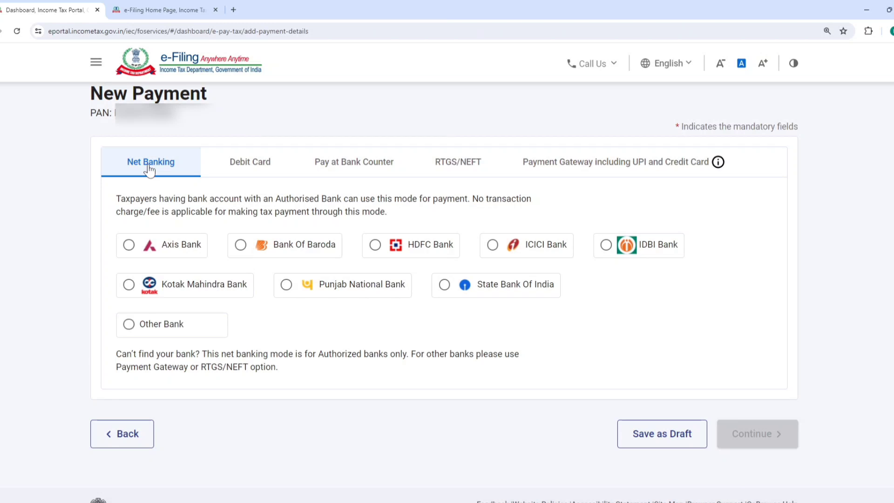
pyautogui.click(258, 169)
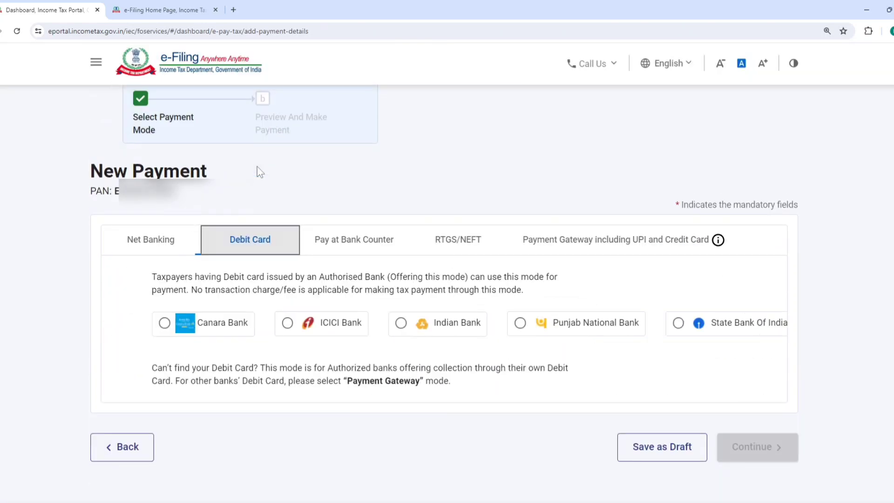
pyautogui.click(352, 247)
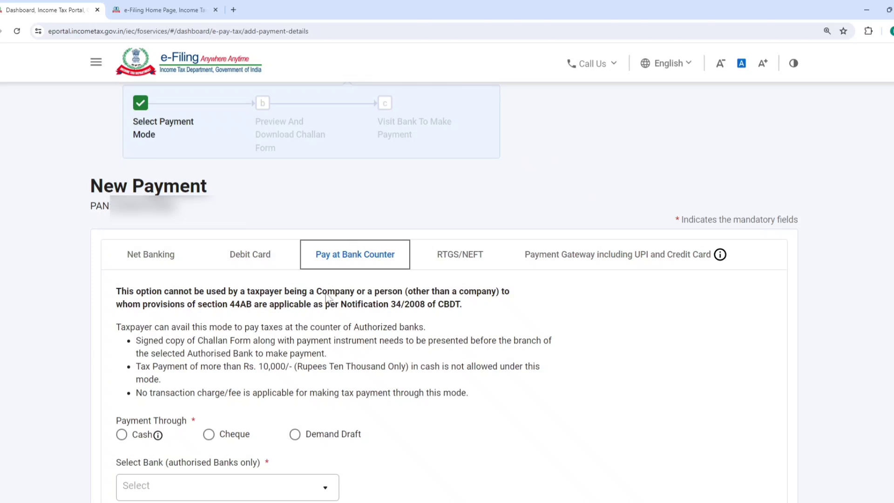
pyautogui.click(260, 367)
pyautogui.moveTo(260, 367); pyautogui.dragTo(466, 360)
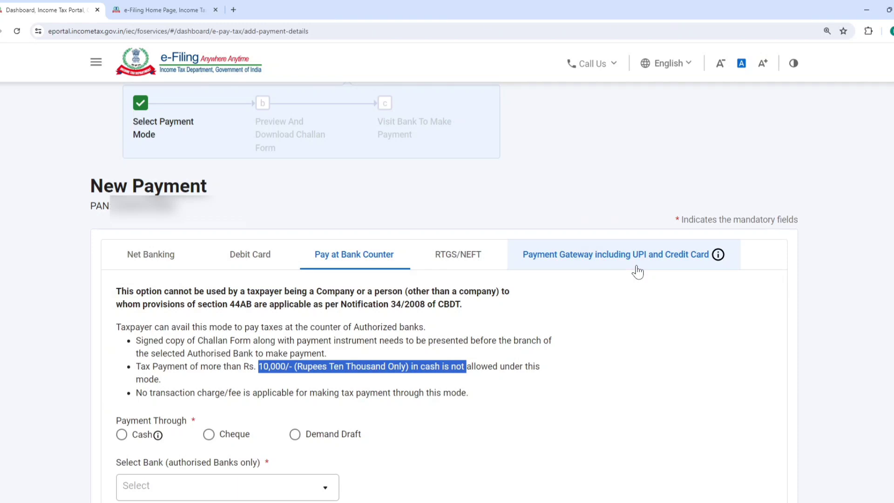
# Step: Choose the payment gateway mode including UPI and credit card, with Kotak Mahindra Bank as the gateway, and continue to the preview
pyautogui.click(599, 263)
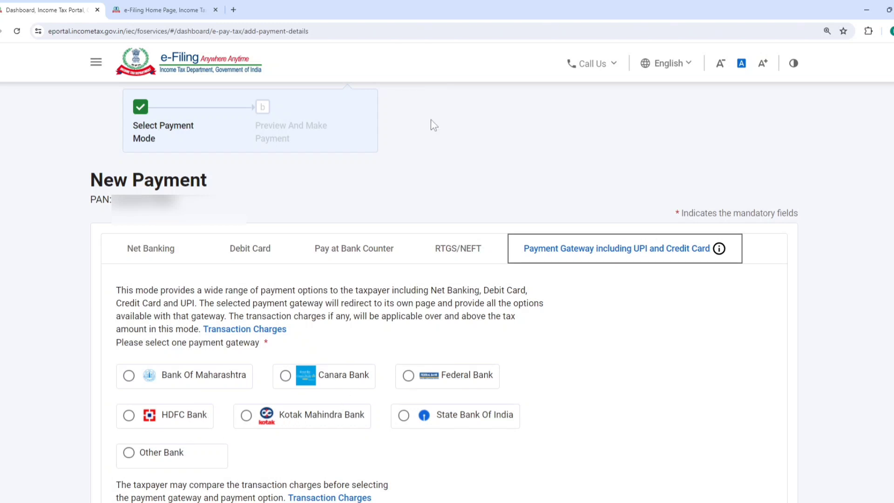
pyautogui.click(296, 417)
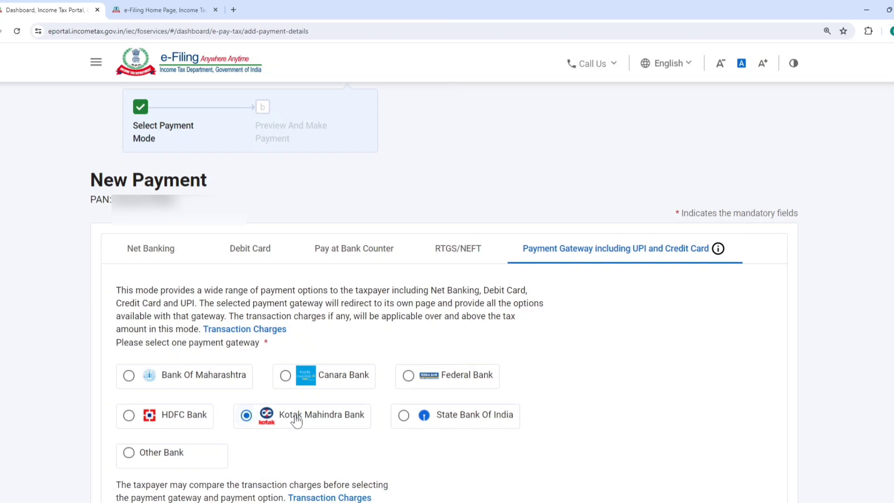
pyautogui.scroll(-3, 354, 364)
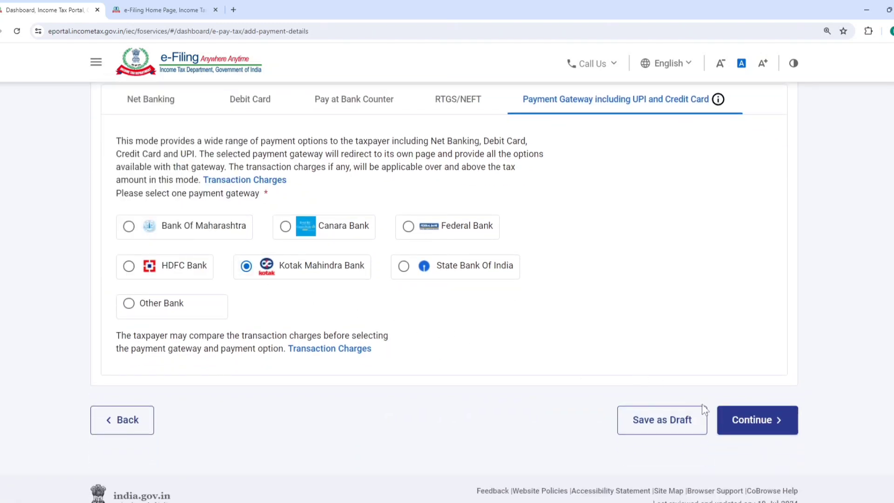
pyautogui.click(742, 425)
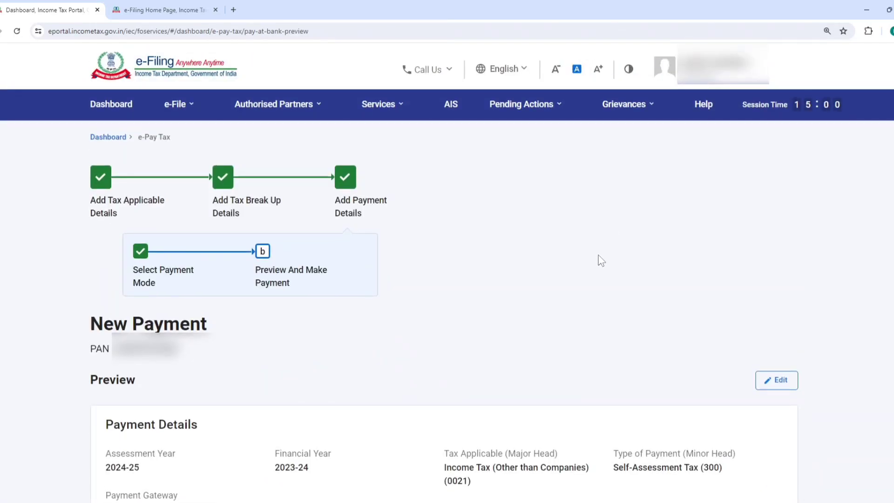
# Step: Review the payment preview, choose to pay immediately, agree to the terms and conditions, and submit the payment to the bank
pyautogui.scroll(-8, 600, 260)
pyautogui.scroll(-2, 600, 259)
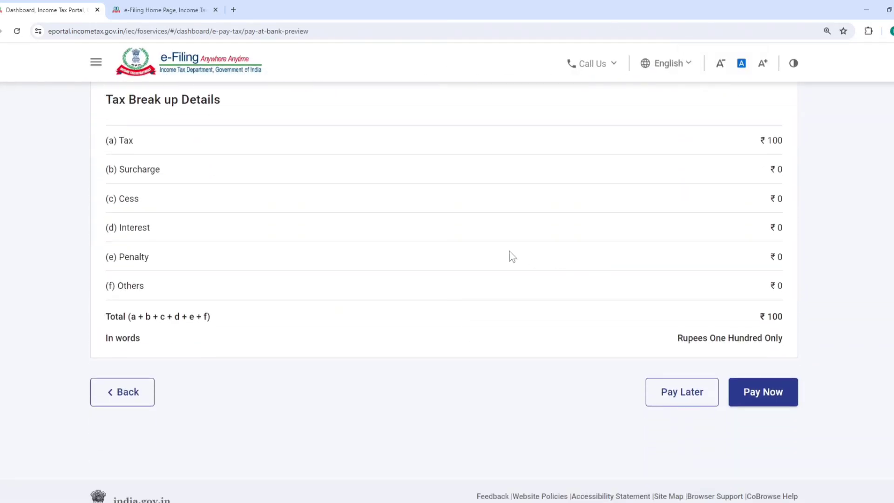
pyautogui.click(784, 412)
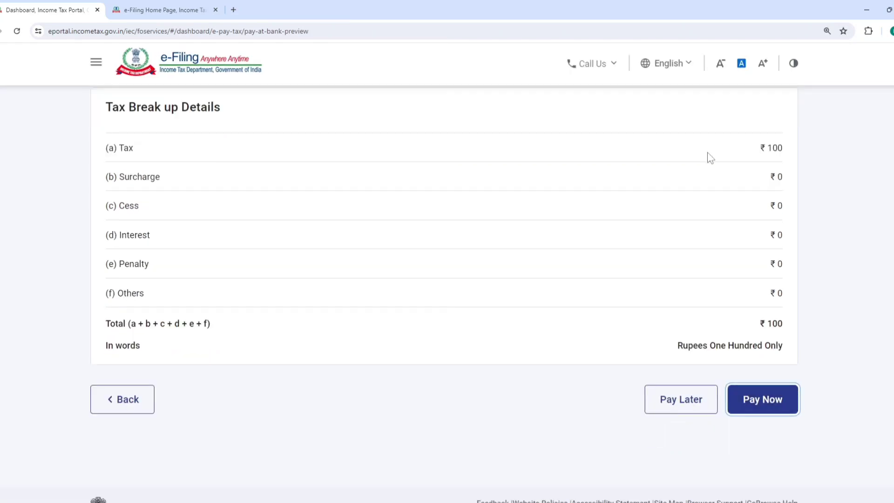
pyautogui.scroll(-6, 348, 300)
pyautogui.scroll(-10, 348, 300)
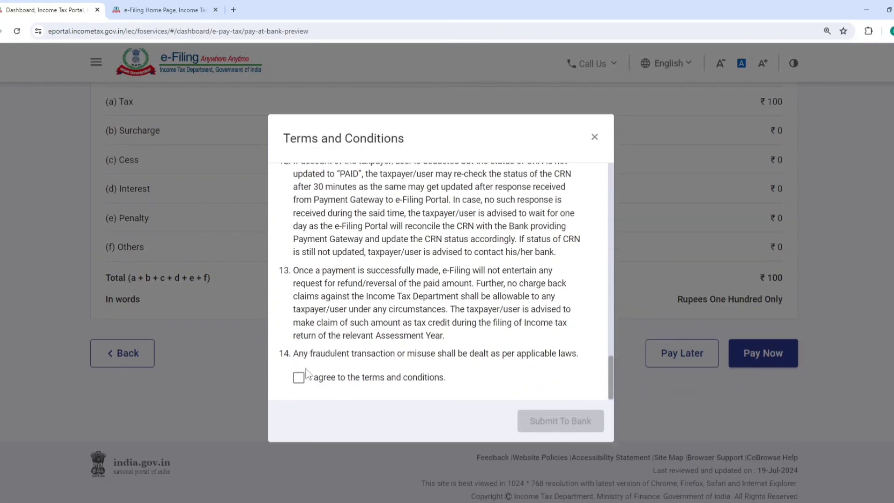
pyautogui.click(301, 379)
pyautogui.click(543, 421)
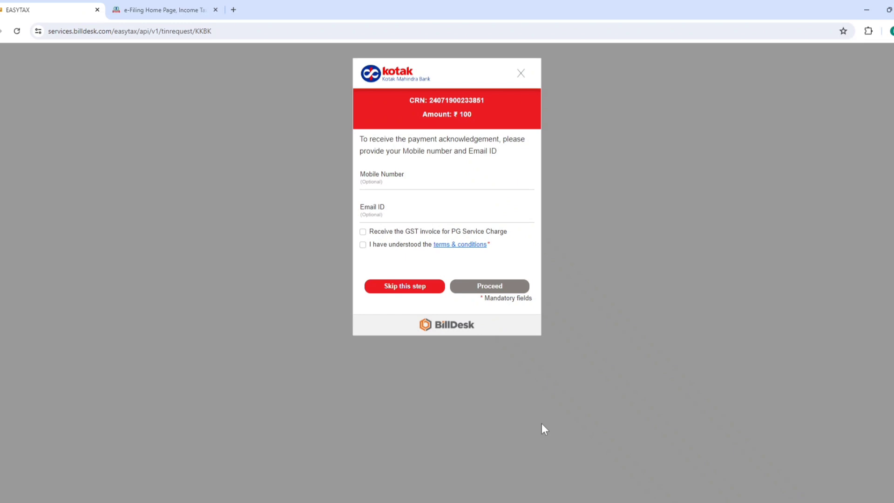
# Step: Accept the payment gateway's terms and skip entering contact details for the acknowledgement
pyautogui.click(363, 244)
pyautogui.click(404, 287)
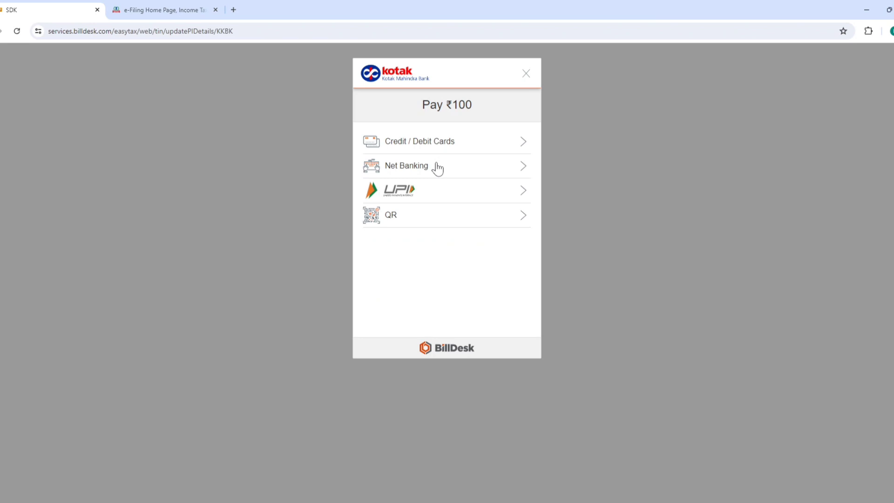
# Step: Pay the 100 rupees by credit or debit card, fill in the card number and other card details, and accept the convenience fee
pyautogui.click(417, 144)
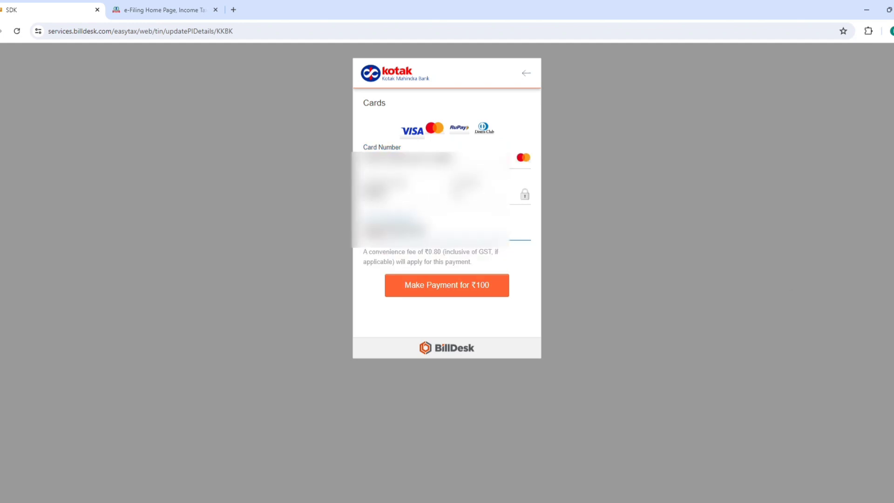
pyautogui.click(443, 292)
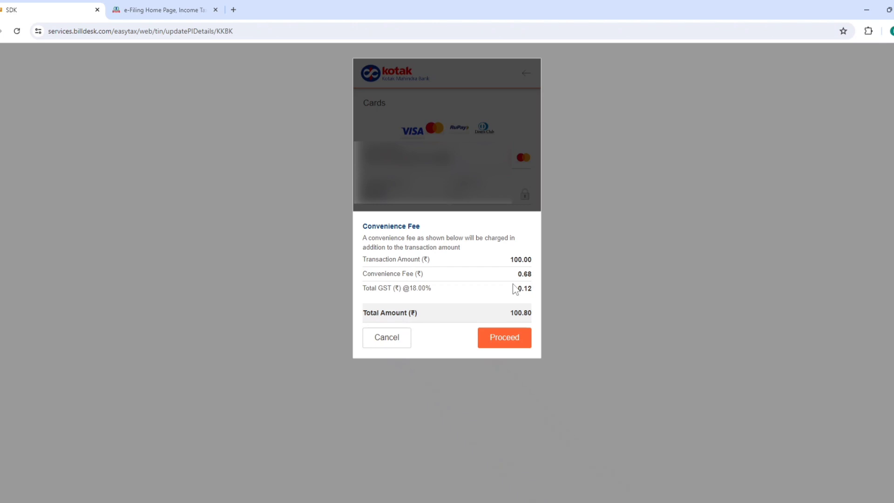
pyautogui.click(507, 340)
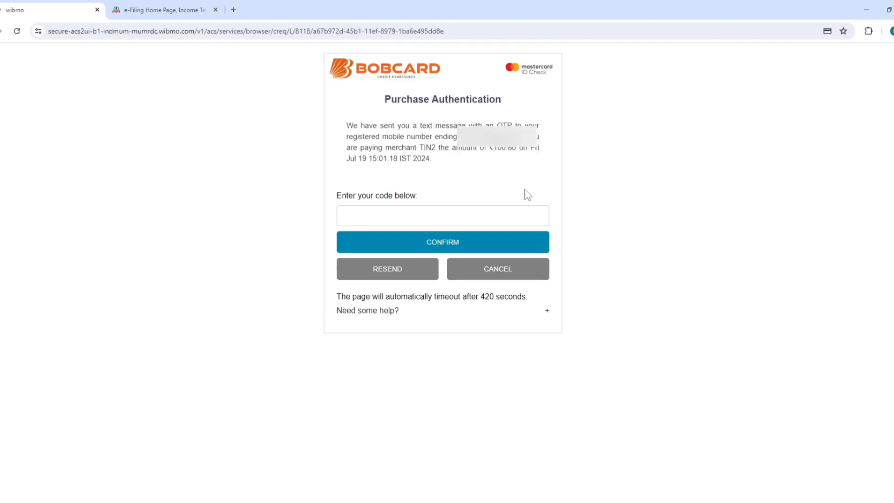
# Step: Authenticate the card purchase by entering the one-time verification code and confirming it
pyautogui.click(413, 217)
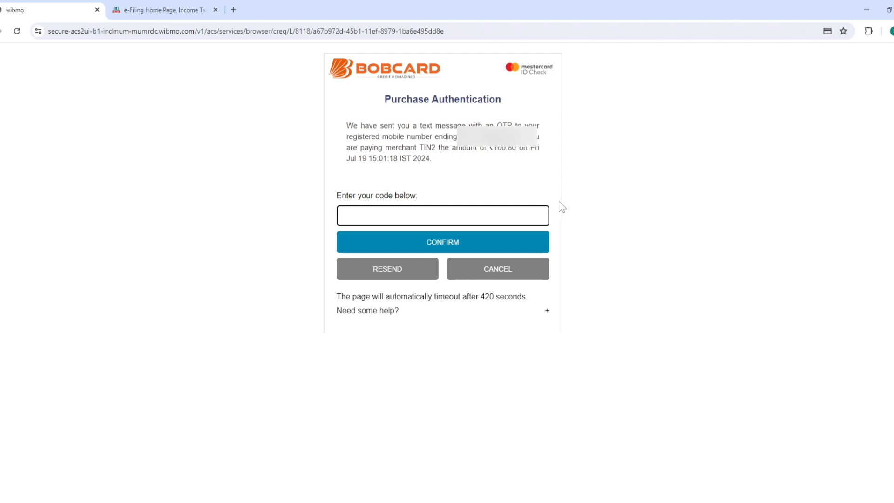
pyautogui.write('••••••')
pyautogui.click(446, 242)
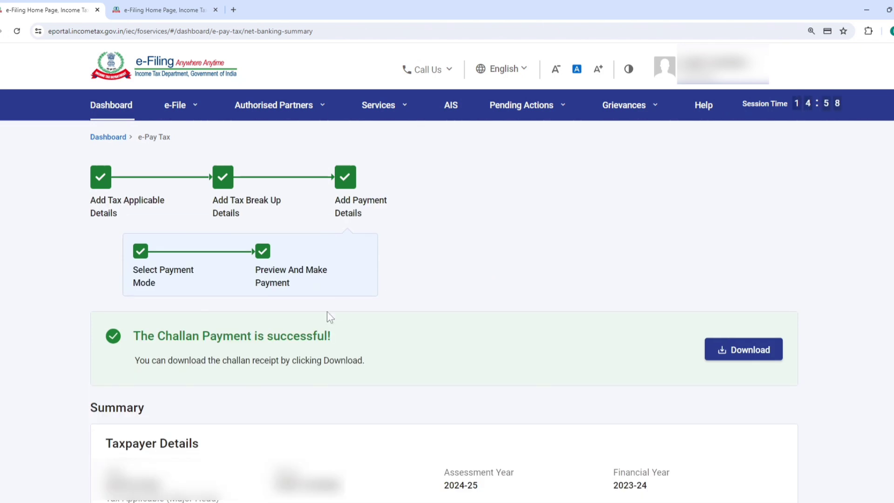
# Step: Download the challan receipt for the tax payment, save it in the suggested folder, and open the saved PDF
pyautogui.moveTo(135, 336); pyautogui.dragTo(342, 324)
pyautogui.click(465, 236)
pyautogui.click(736, 348)
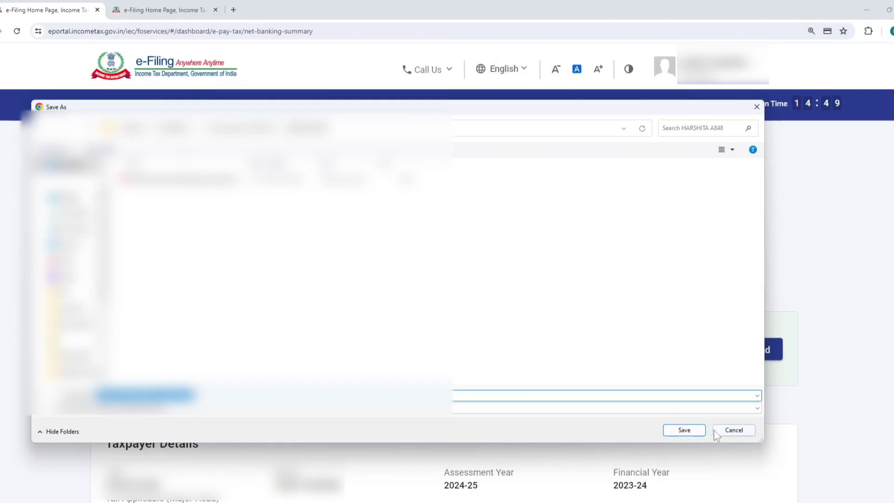
pyautogui.click(693, 427)
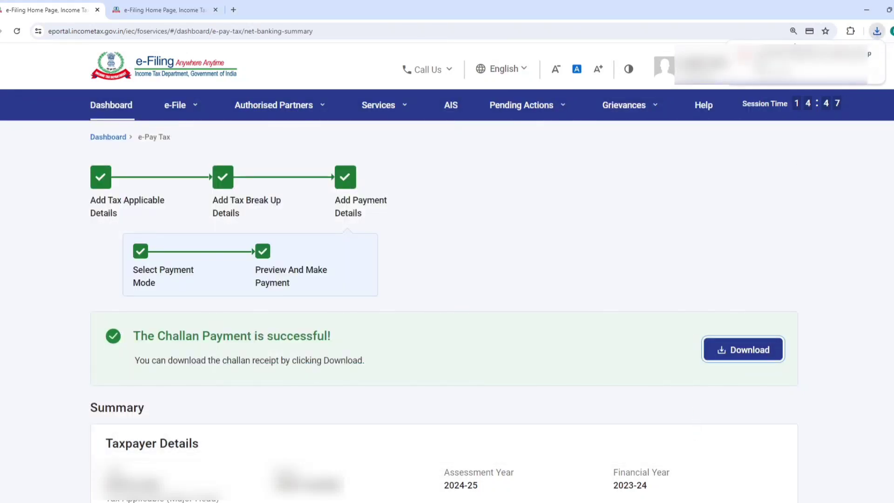
pyautogui.click(795, 56)
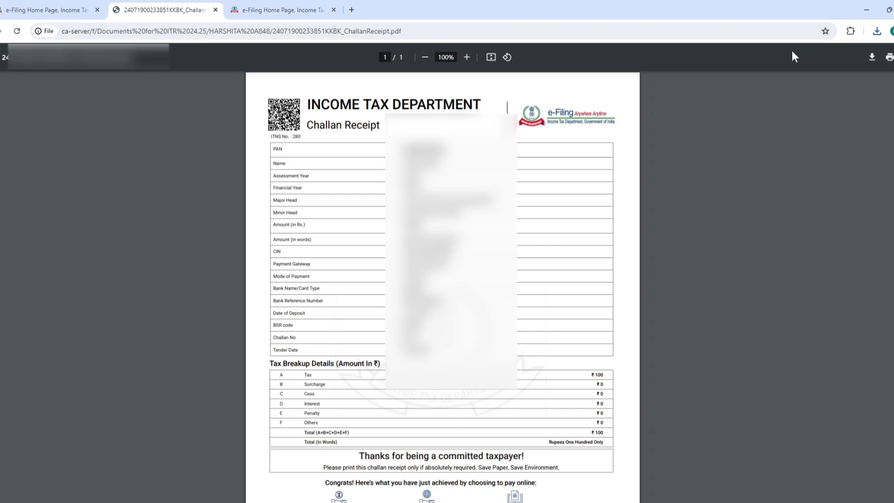
# Step: Return from the receipt to the e-Filing portal and show the payment history of the e-Pay Tax service
pyautogui.click(26, 6)
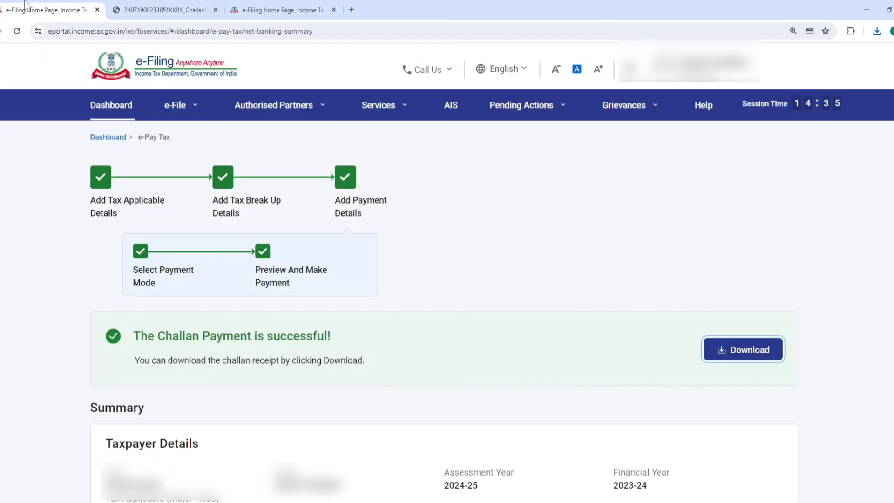
pyautogui.click(180, 107)
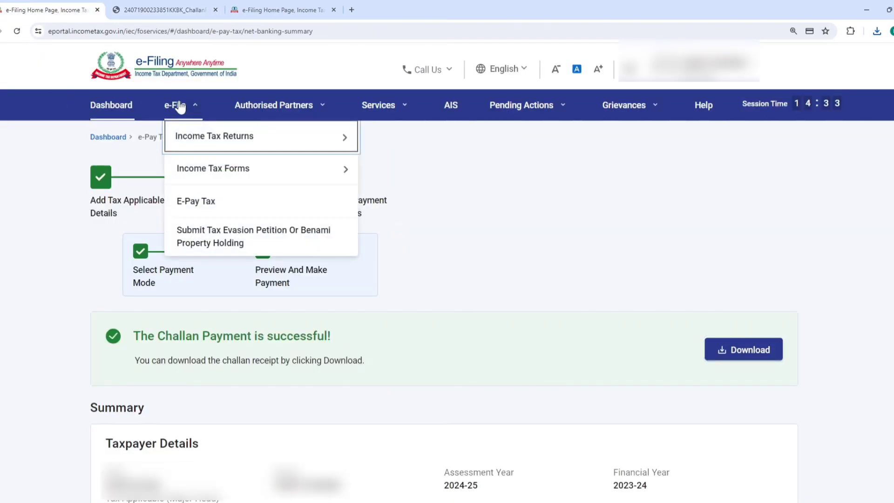
pyautogui.click(223, 206)
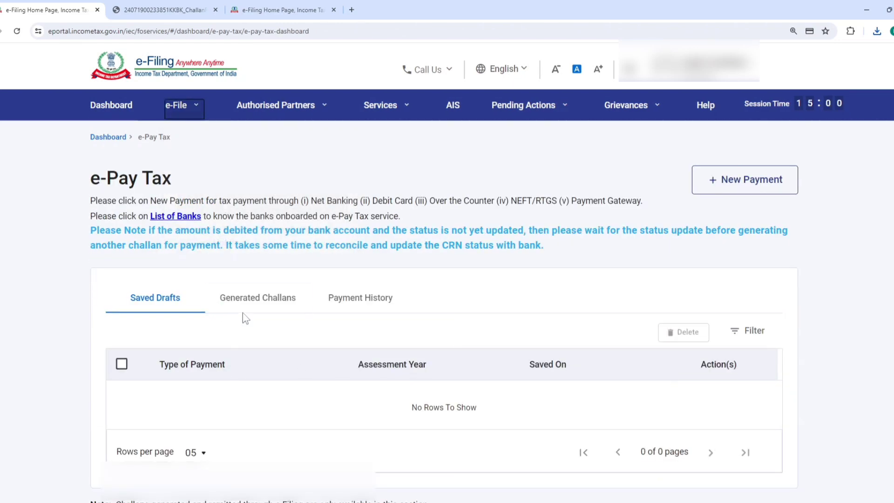
pyautogui.click(350, 300)
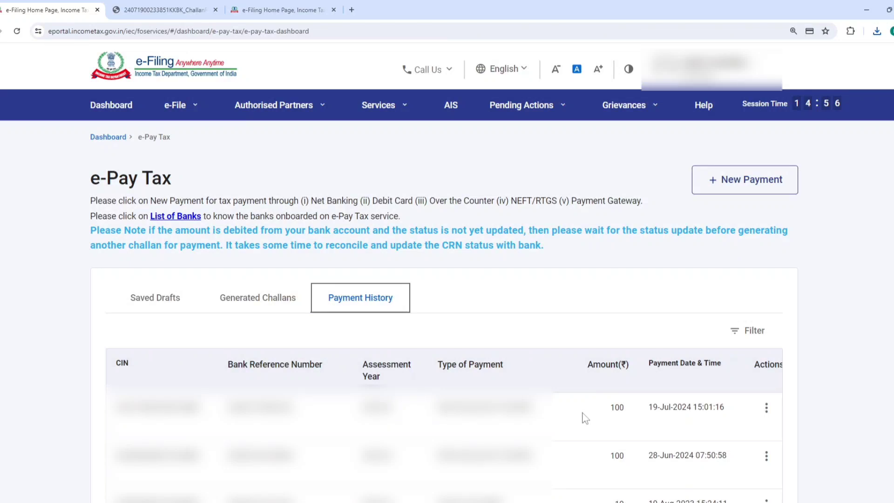
# Step: Review the actions available for the 19-Jul-2024 payment in the payment history, and close them without choosing one
pyautogui.click(767, 409)
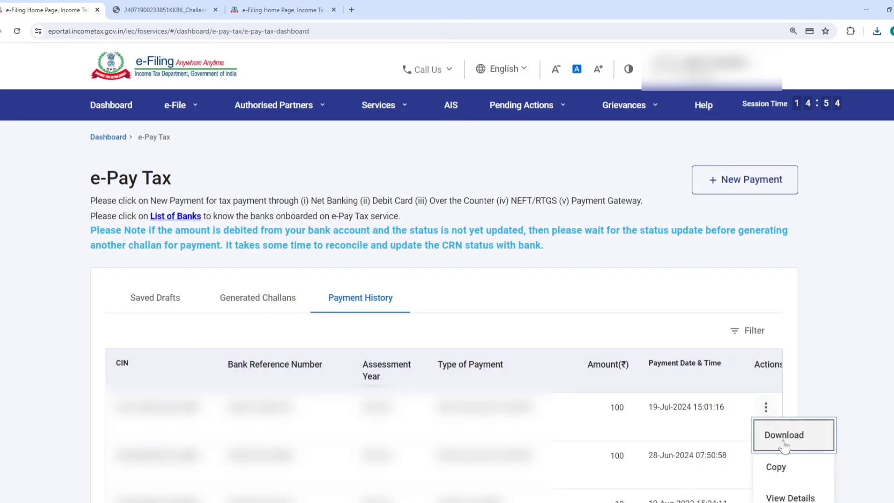
pyautogui.scroll(-2, 785, 446)
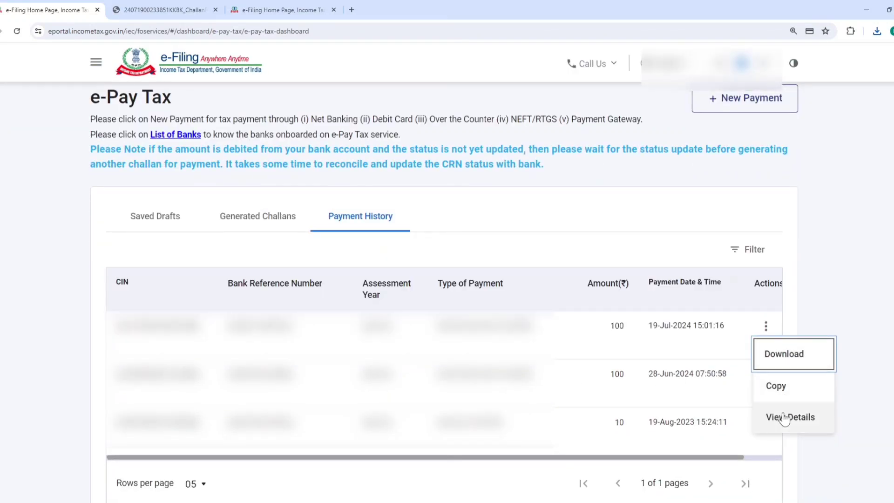
pyautogui.scroll(2, 832, 274)
pyautogui.click(837, 276)
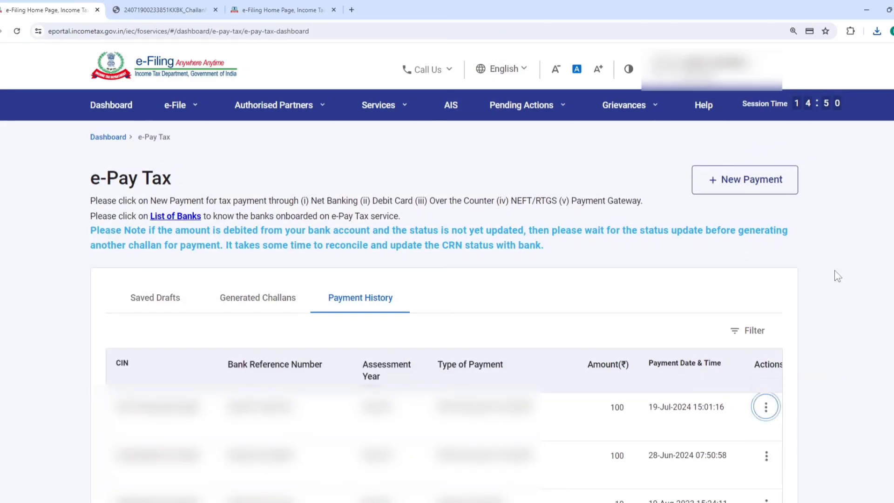